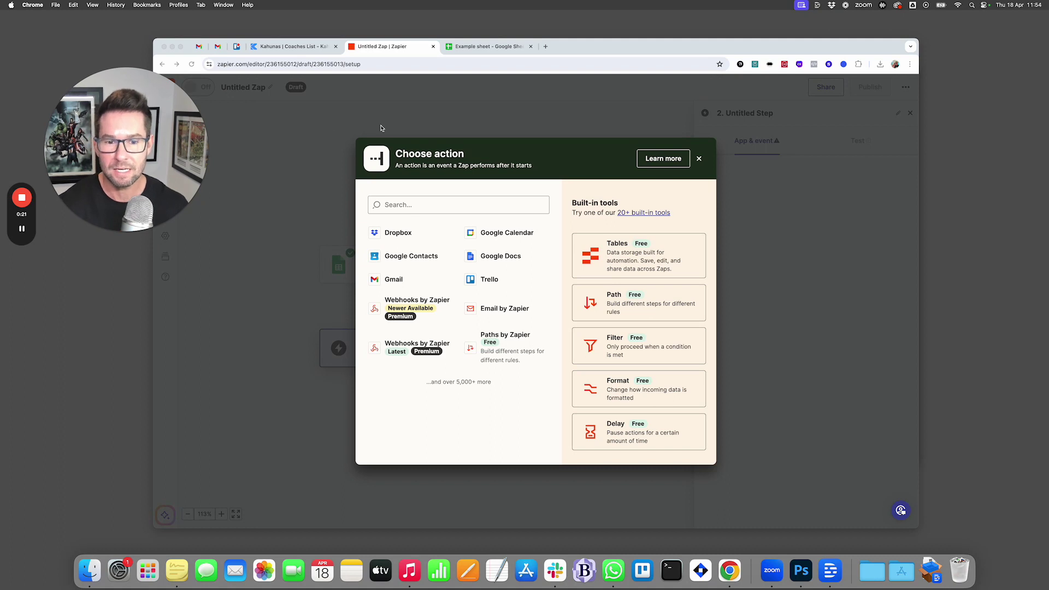
Step: Dismiss the Choose action dialog without picking an app, leaving the action step empty
click(699, 158)
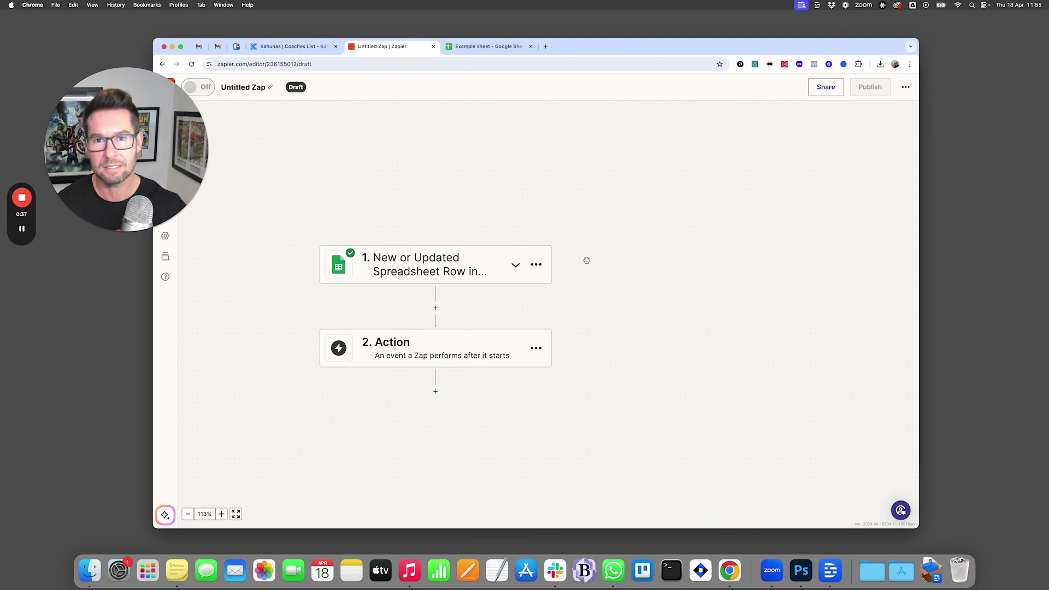
Step: Review the Google Sheets trigger's test record, Spreadsheet Row A with Row ID 2
click(428, 276)
click(890, 155)
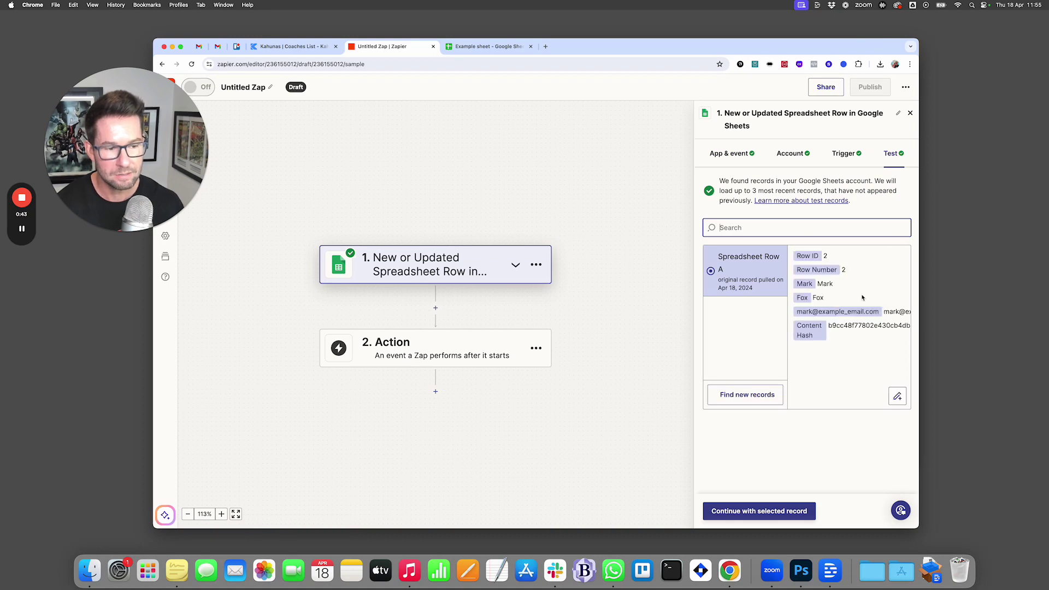
scroll(833, 303, right, 3)
scroll(837, 307, left, 3)
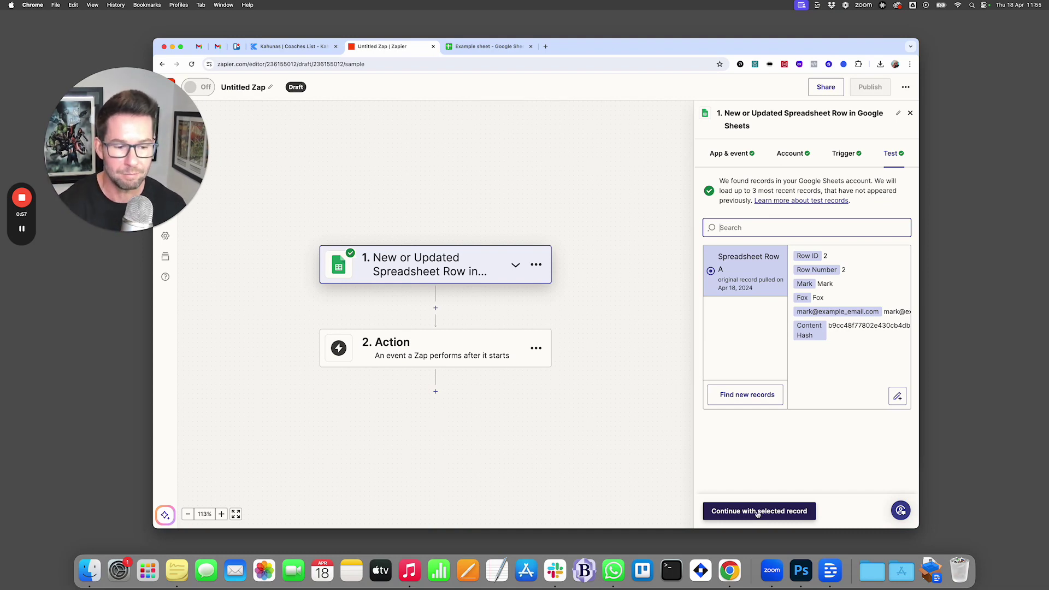
Step: Continue with Row A and set step 2 to Kahunas (Latest) with the Create New Client event
click(753, 513)
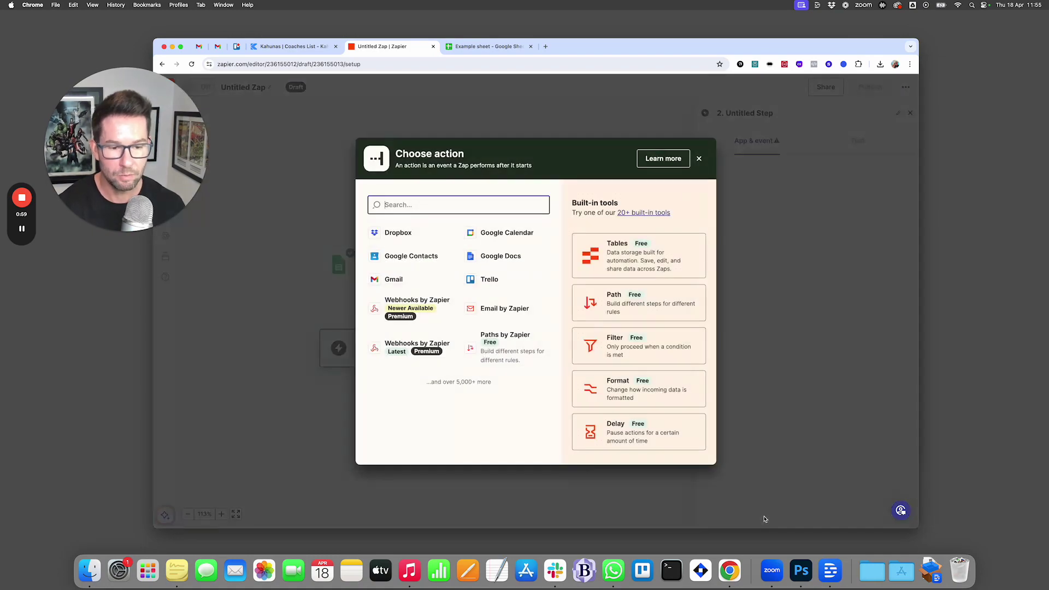
text(kahun)
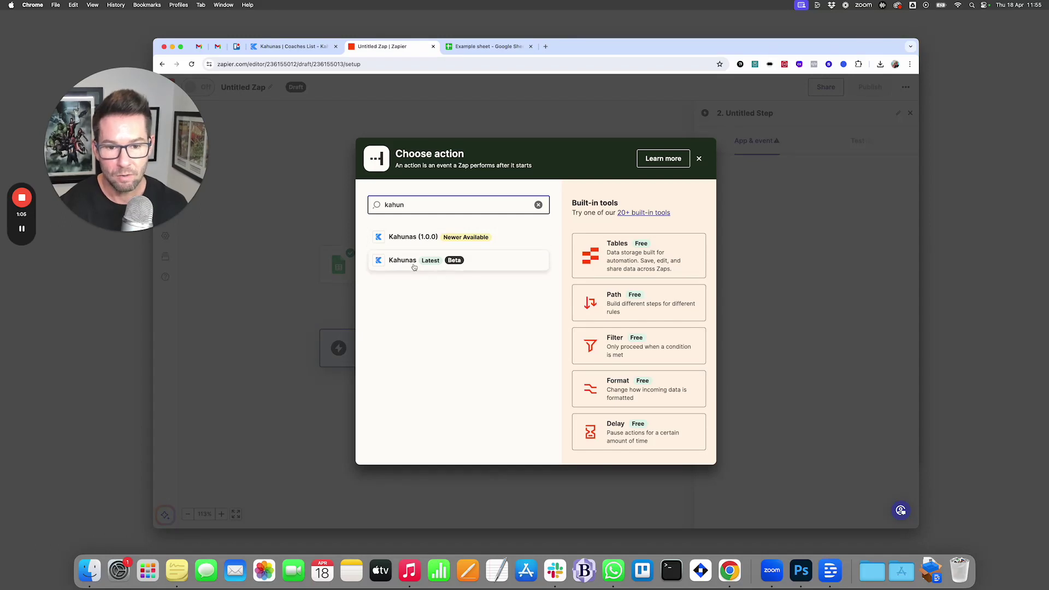
click(404, 264)
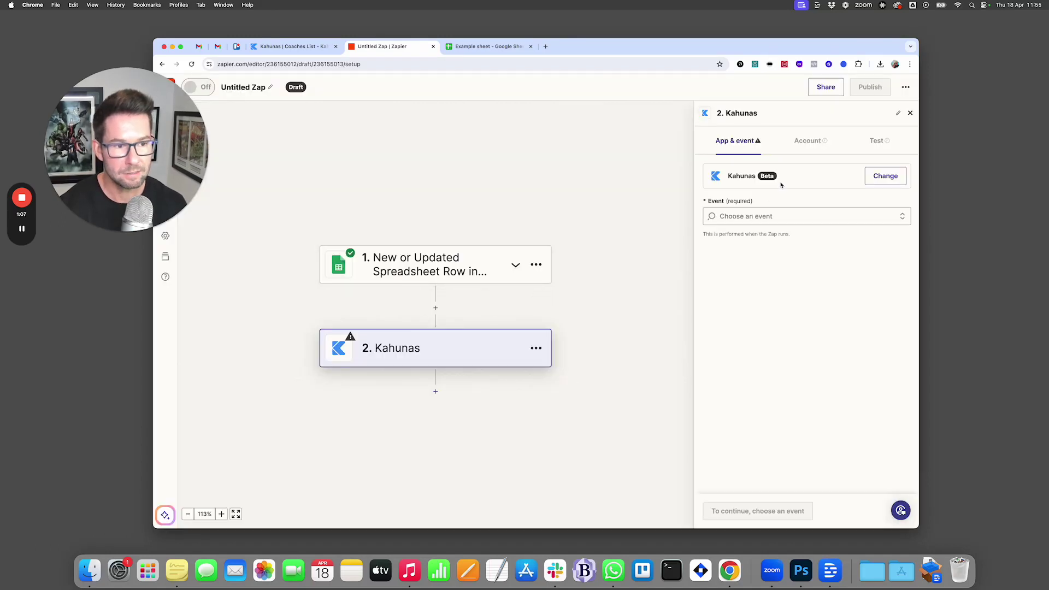
click(821, 217)
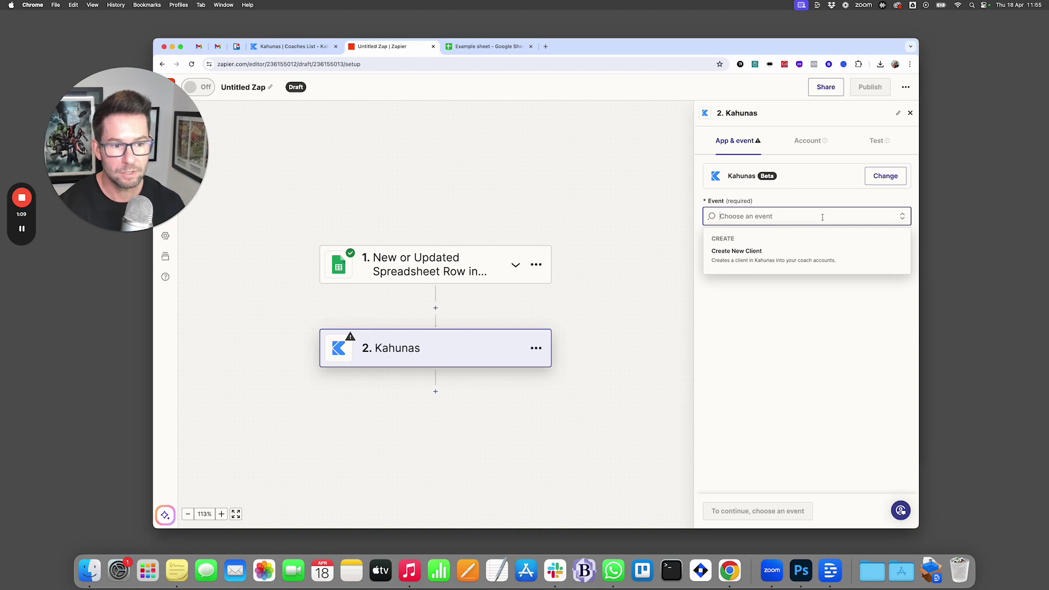
click(783, 262)
click(726, 511)
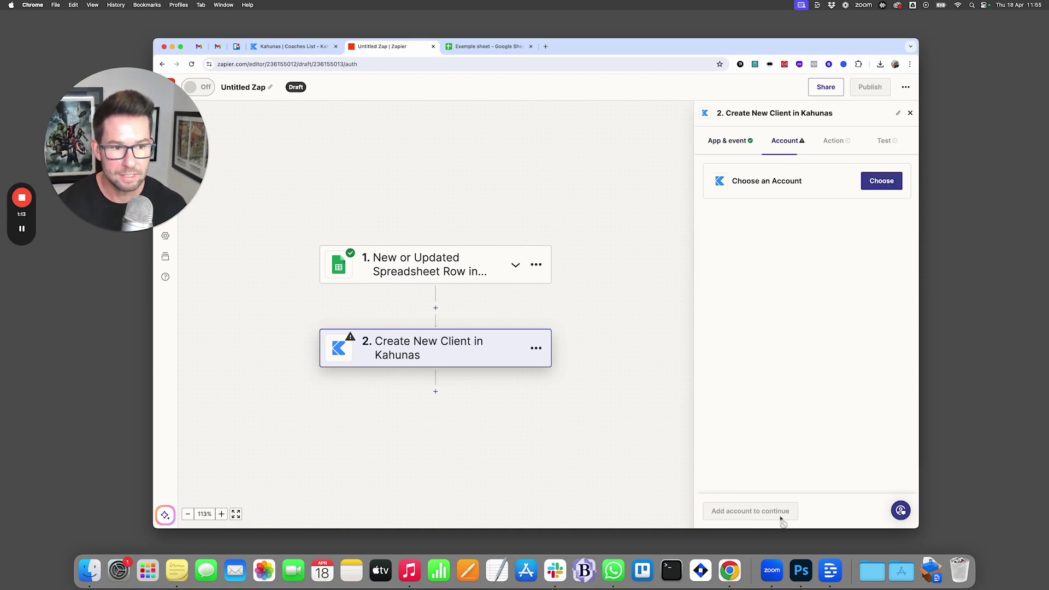
Step: Connect the first Kahunas account and continue to the client fields
click(880, 186)
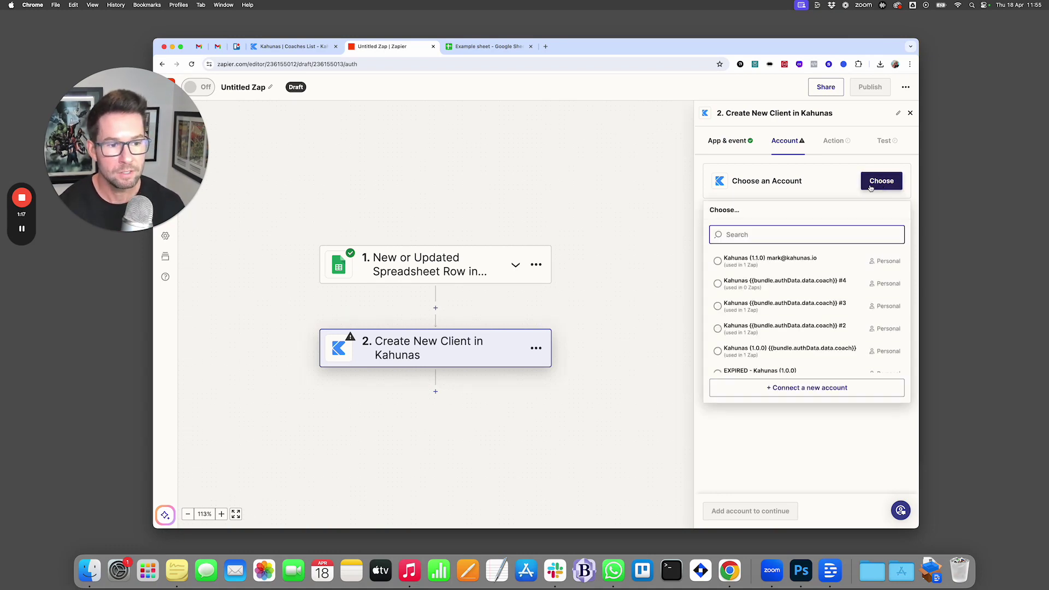
click(719, 261)
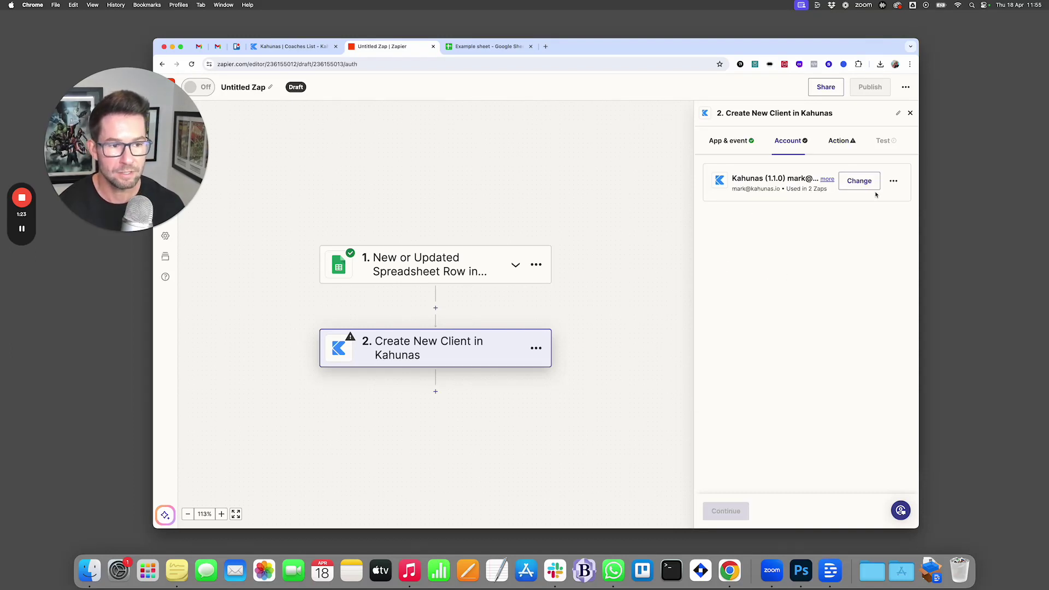
click(726, 511)
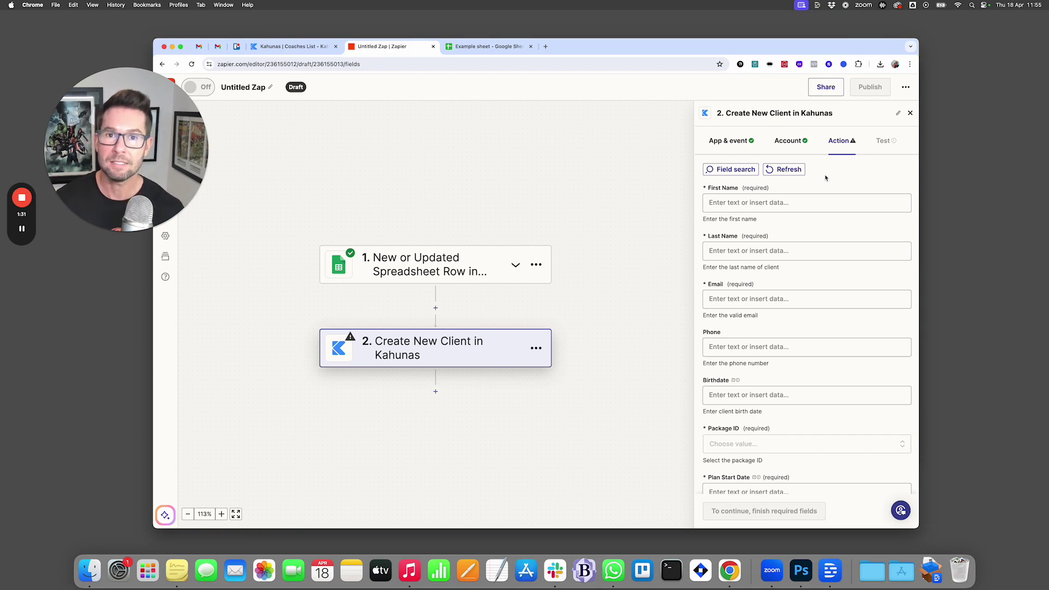
click(756, 203)
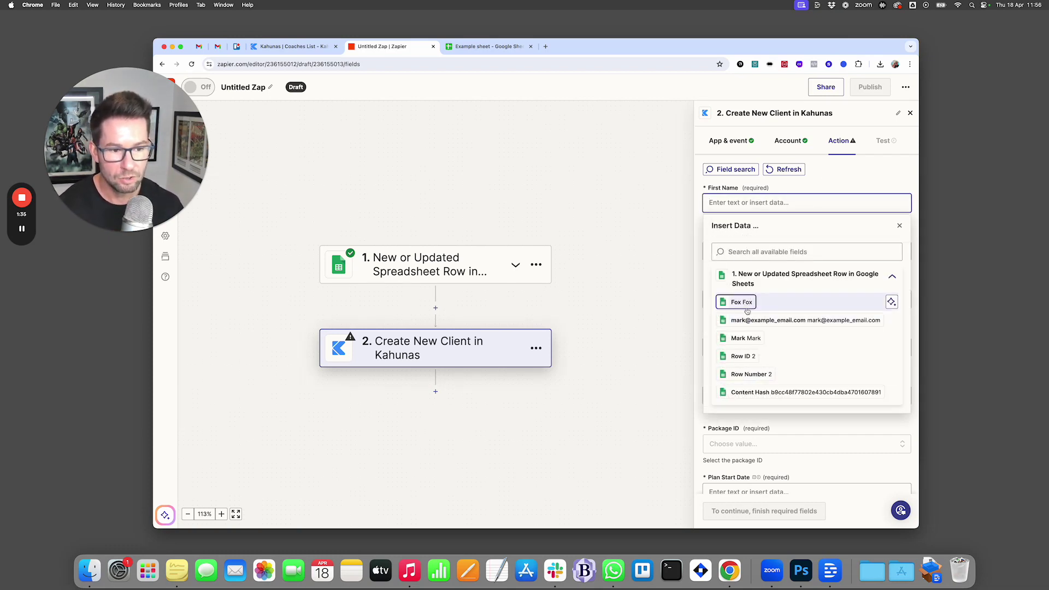
click(747, 342)
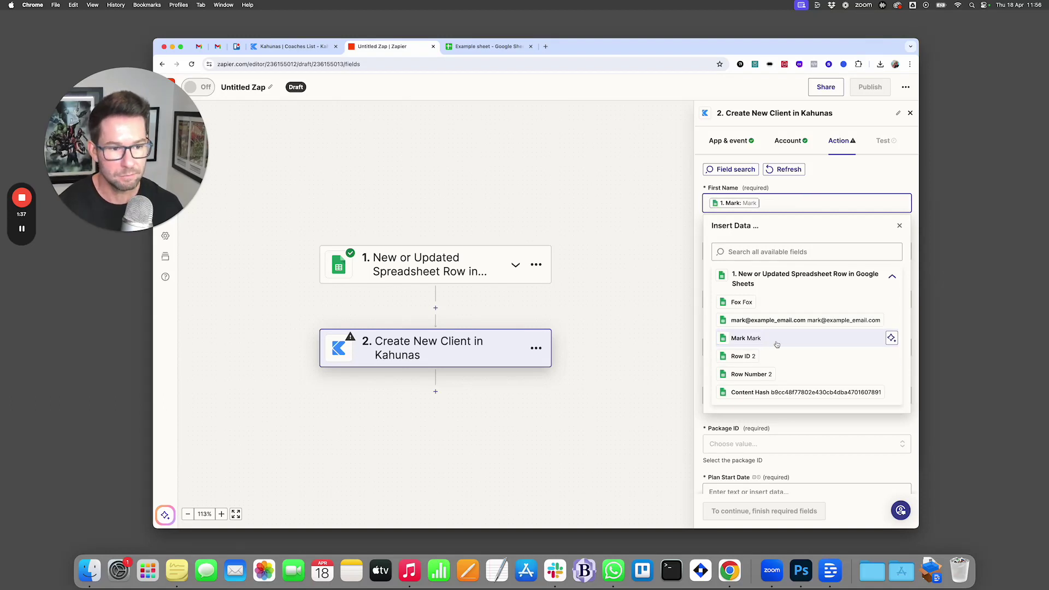
click(750, 252)
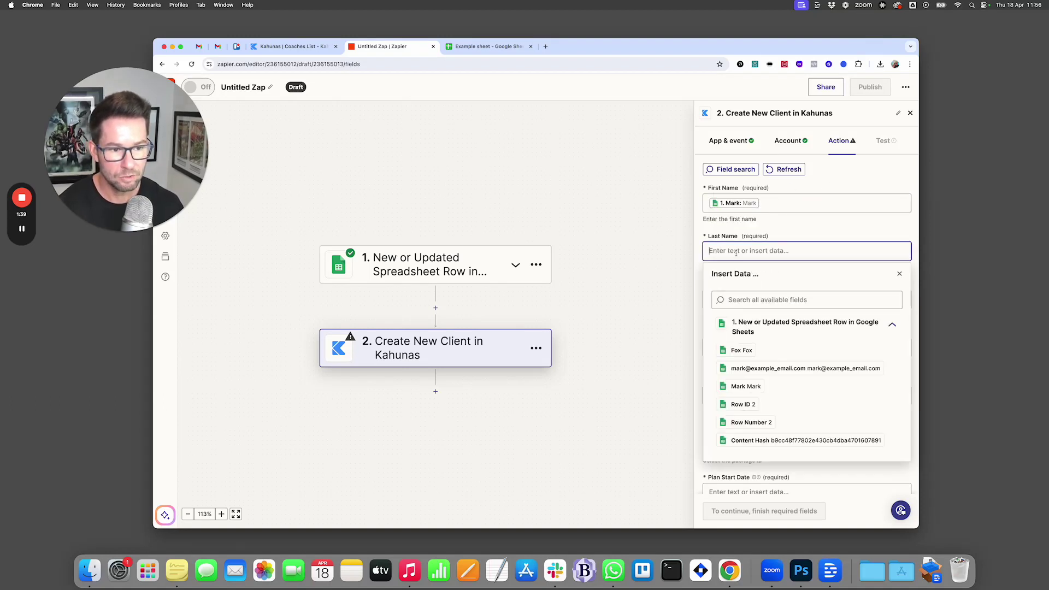
click(741, 350)
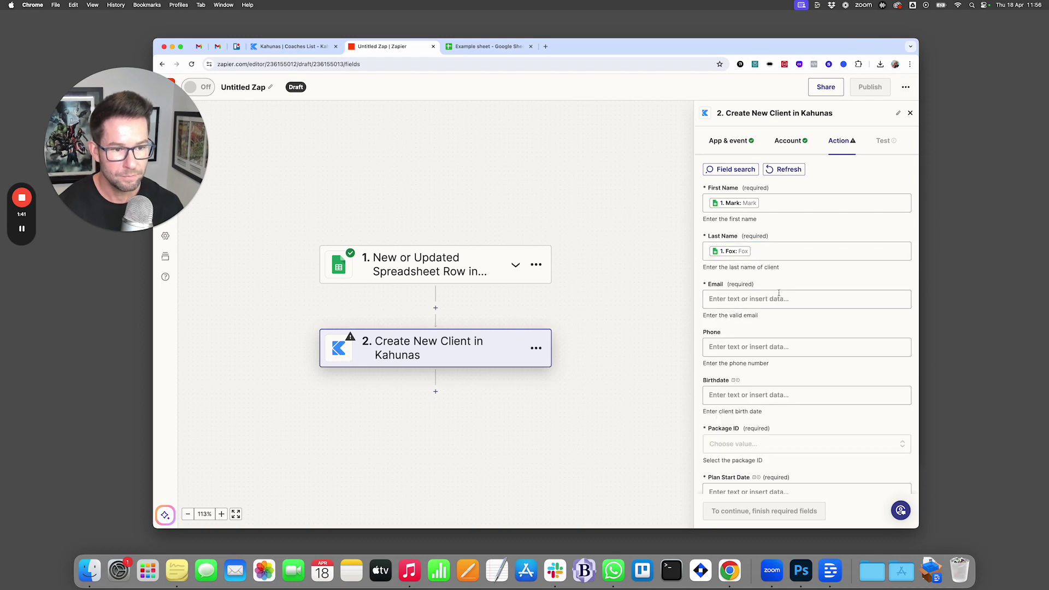
click(776, 295)
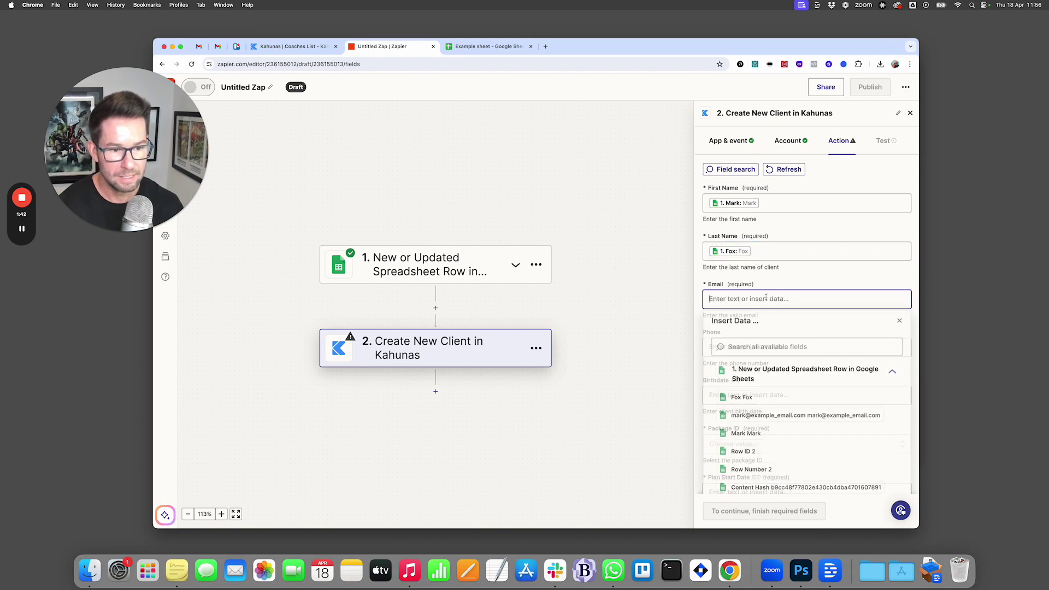
click(773, 417)
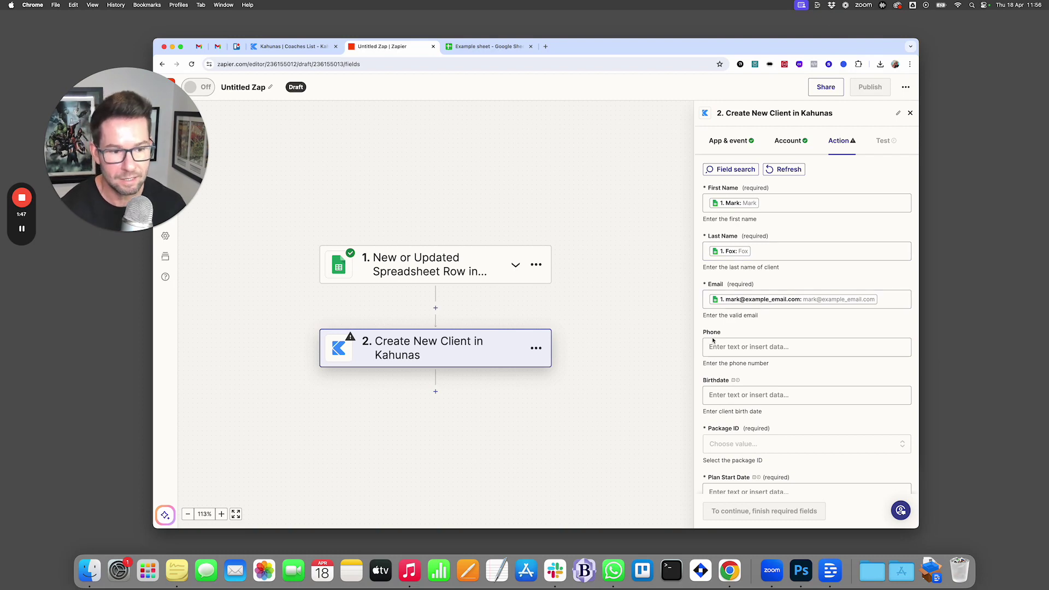
scroll(719, 333, down, 2)
scroll(728, 323, down, 5)
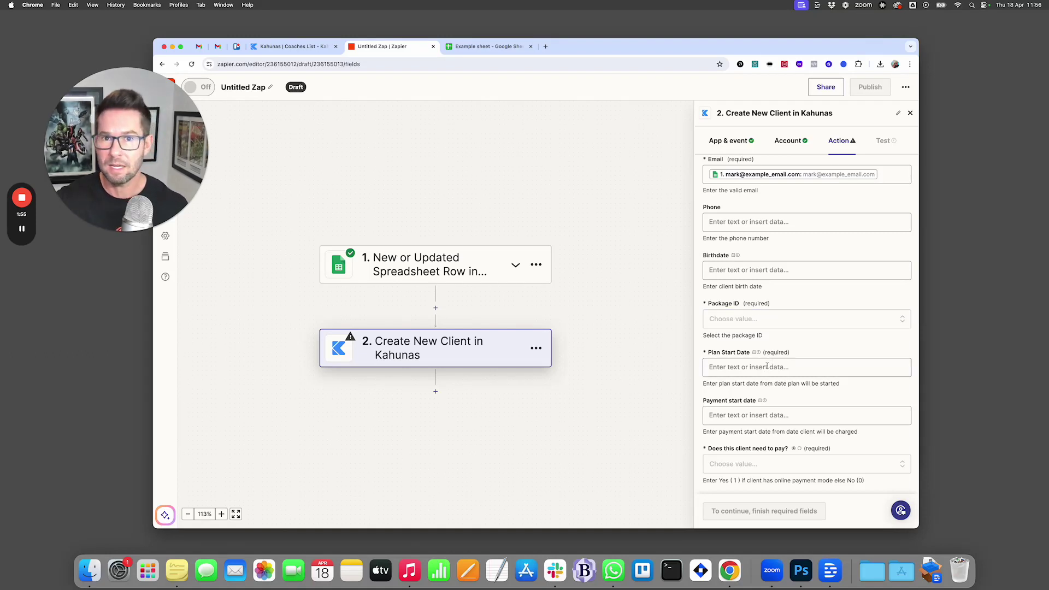
click(775, 324)
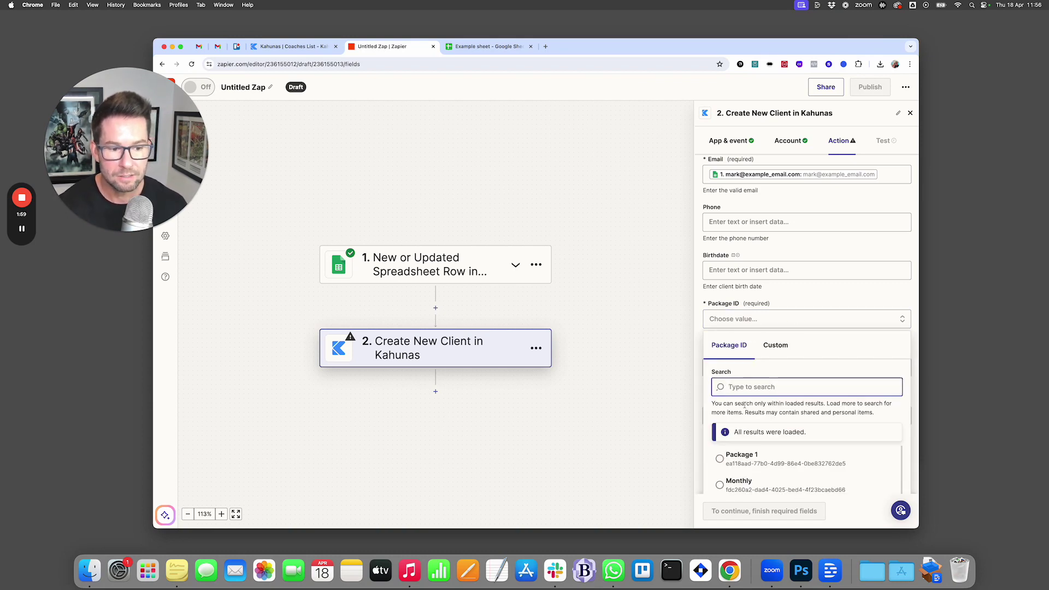
scroll(763, 438, down, 5)
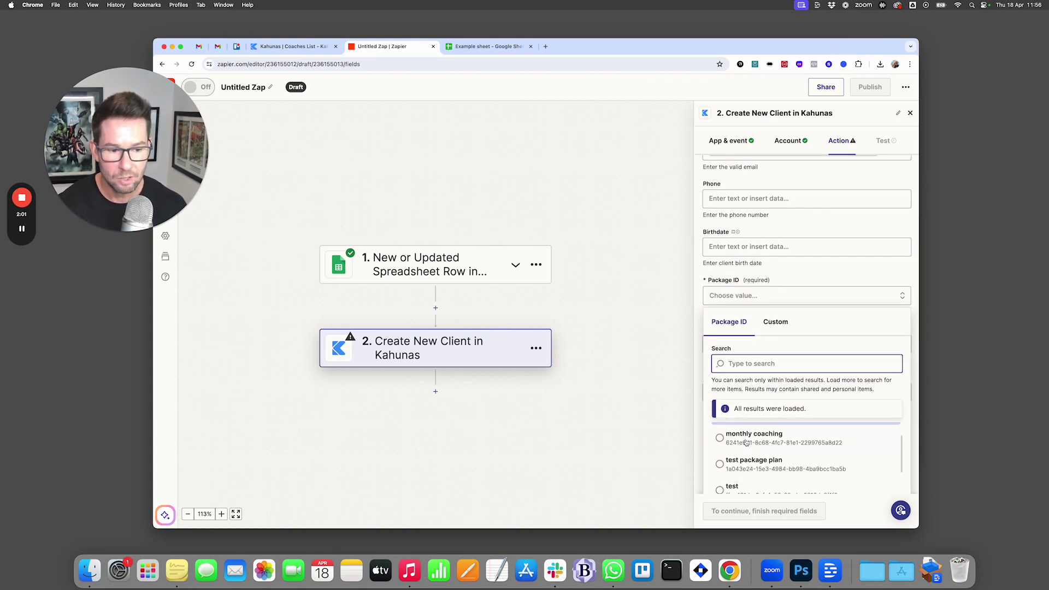
scroll(748, 443, down, 3)
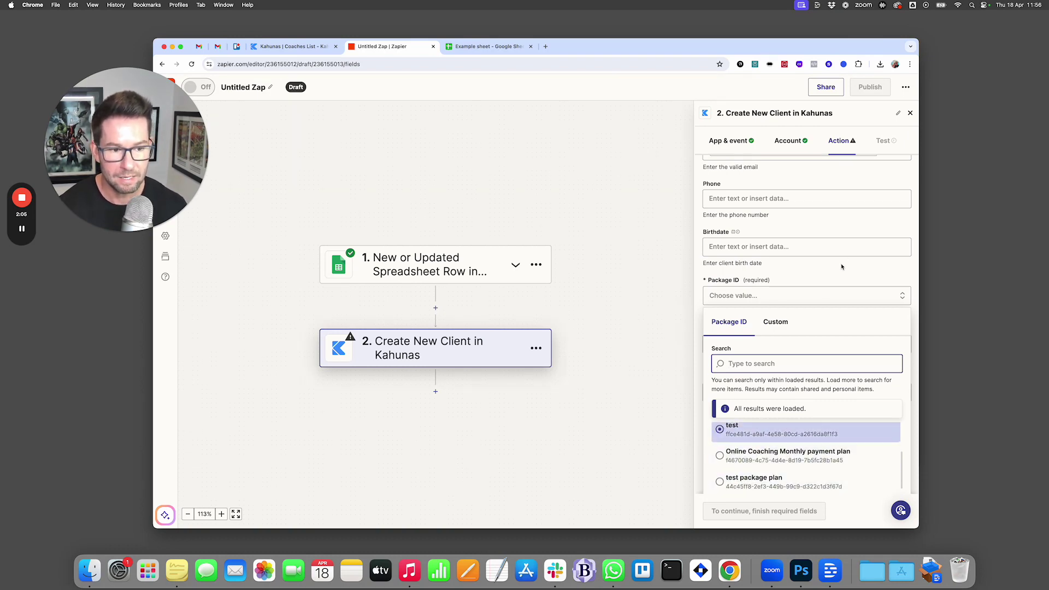
click(796, 281)
scroll(796, 281, down, 3)
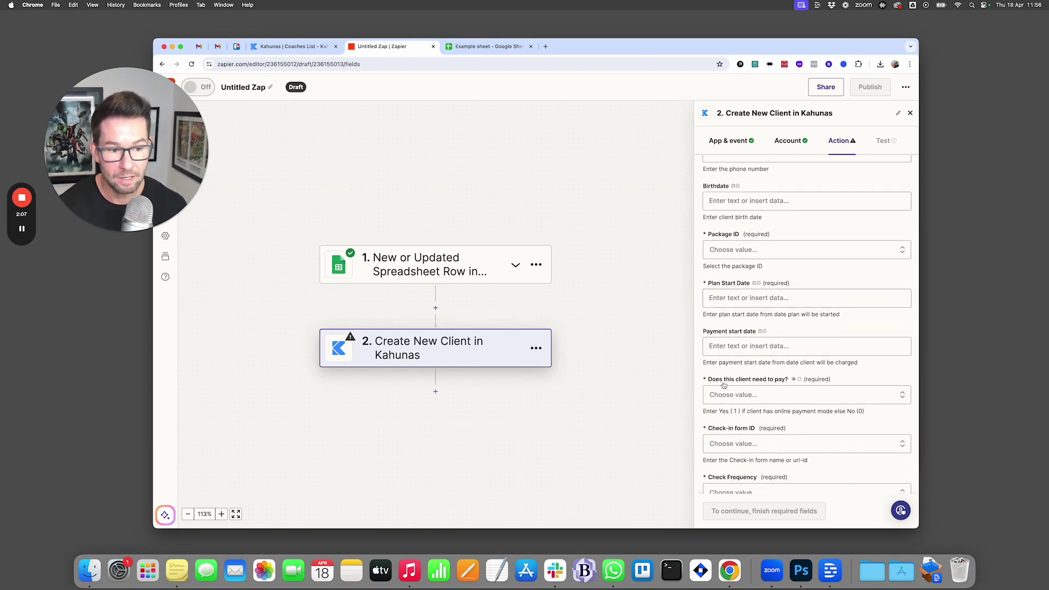
scroll(732, 322, down, 1)
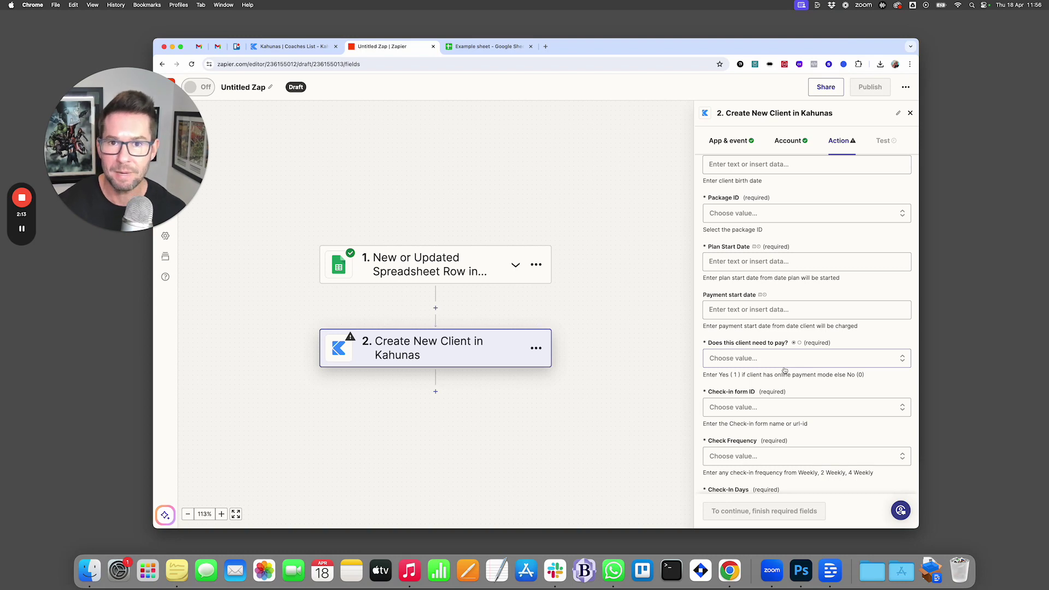
click(750, 408)
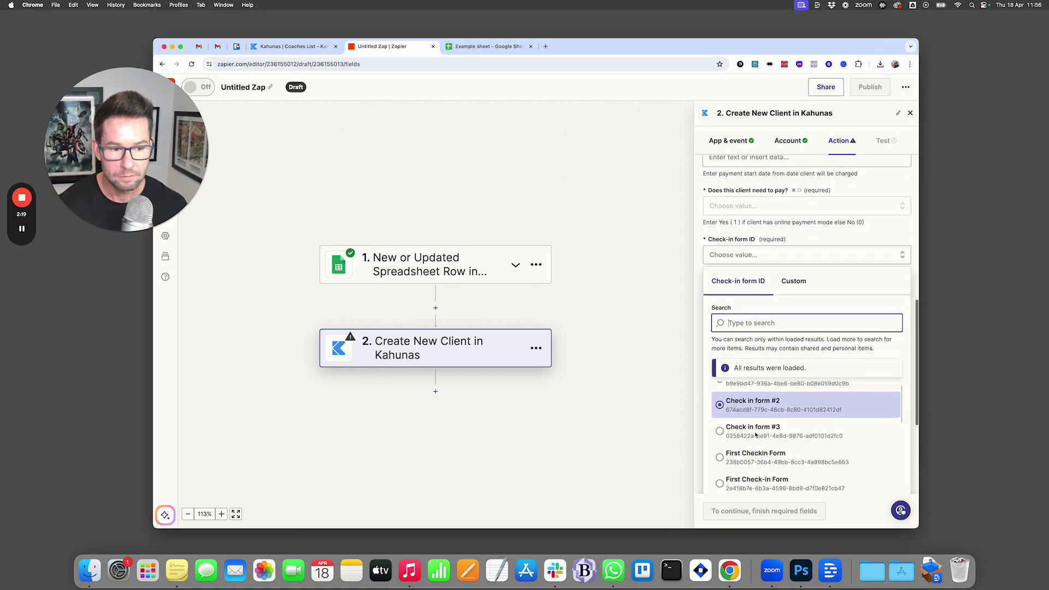
click(839, 235)
scroll(757, 293, down, 3)
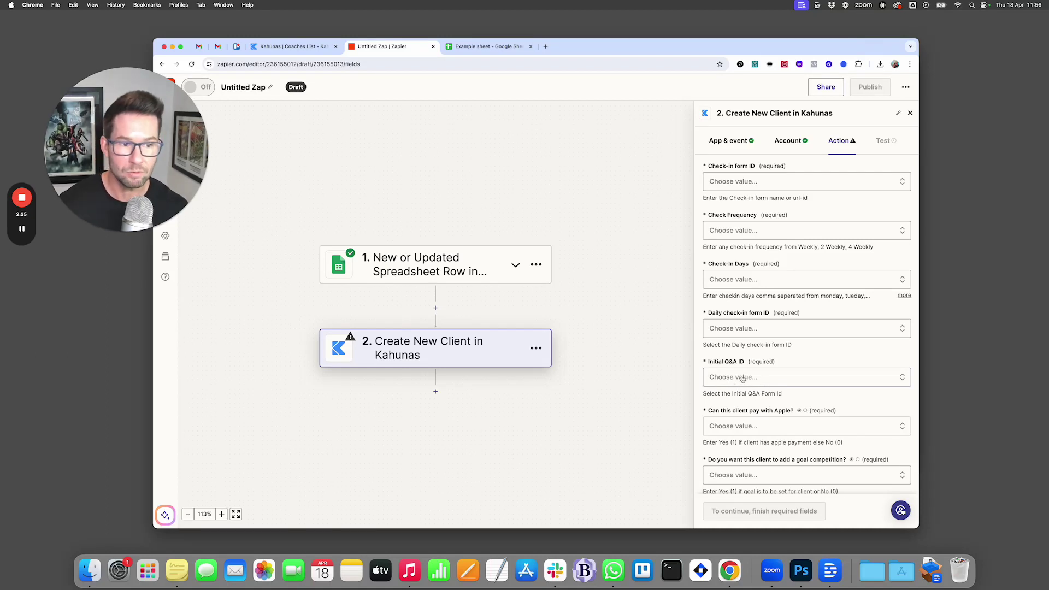
scroll(757, 289, down, 2)
scroll(763, 303, down, 3)
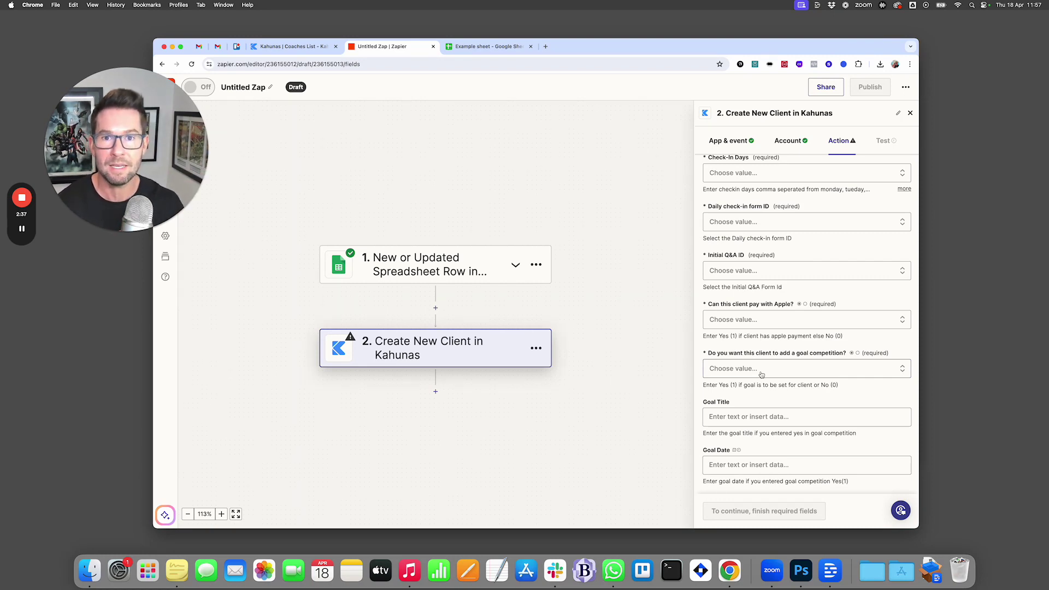
Step: In the Kahunas coach account, open Packages and add a new package
click(304, 48)
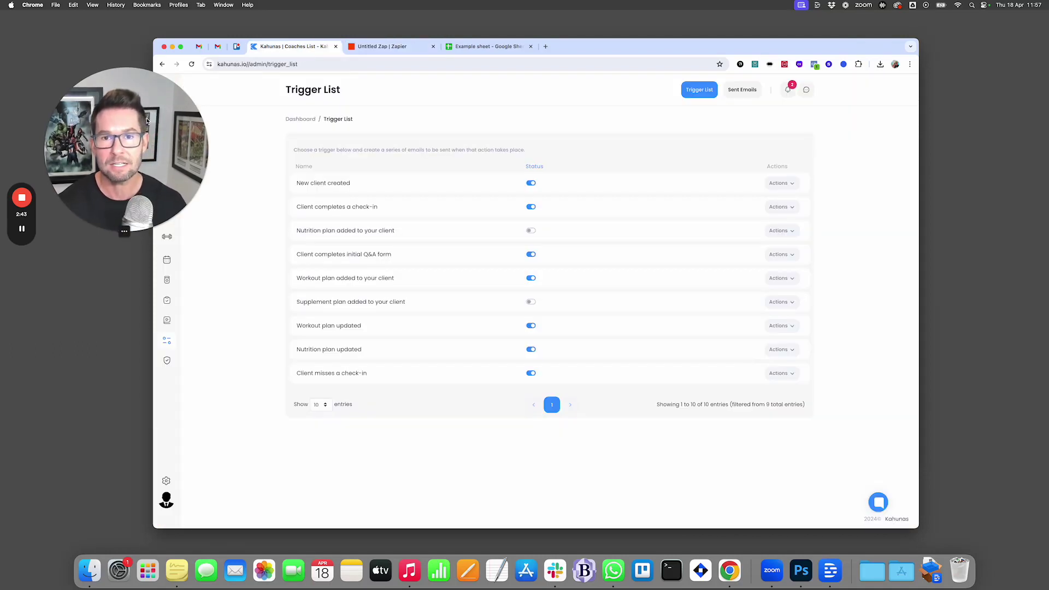
drag(146, 120, 891, 110)
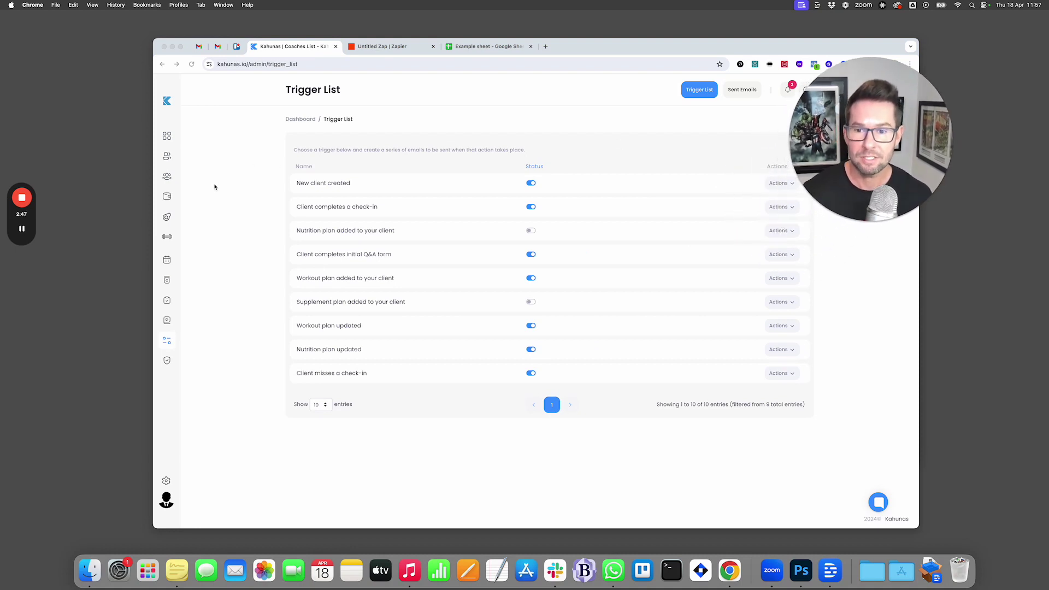
click(200, 205)
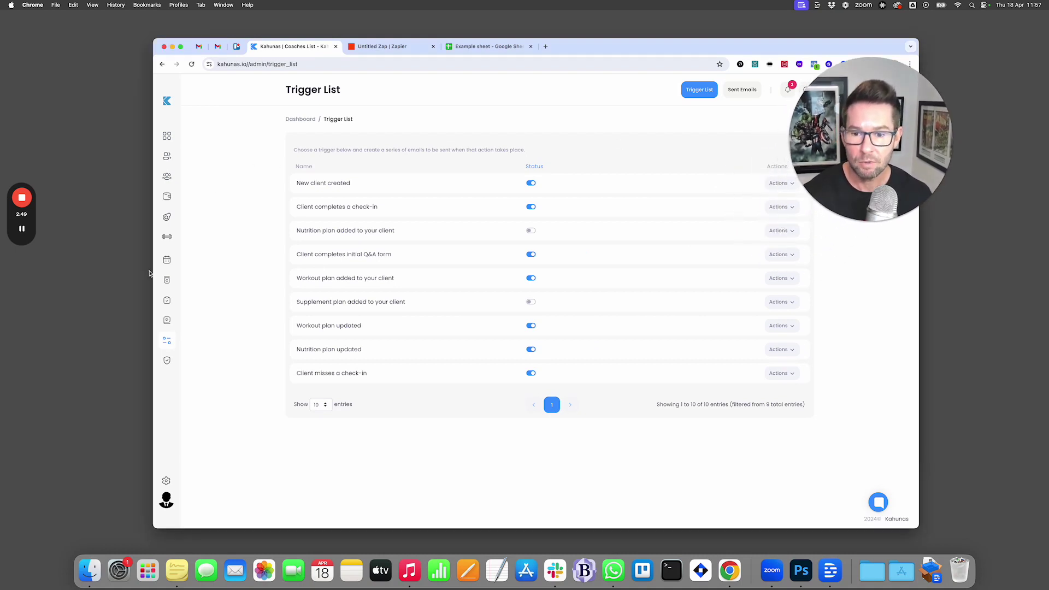
click(170, 202)
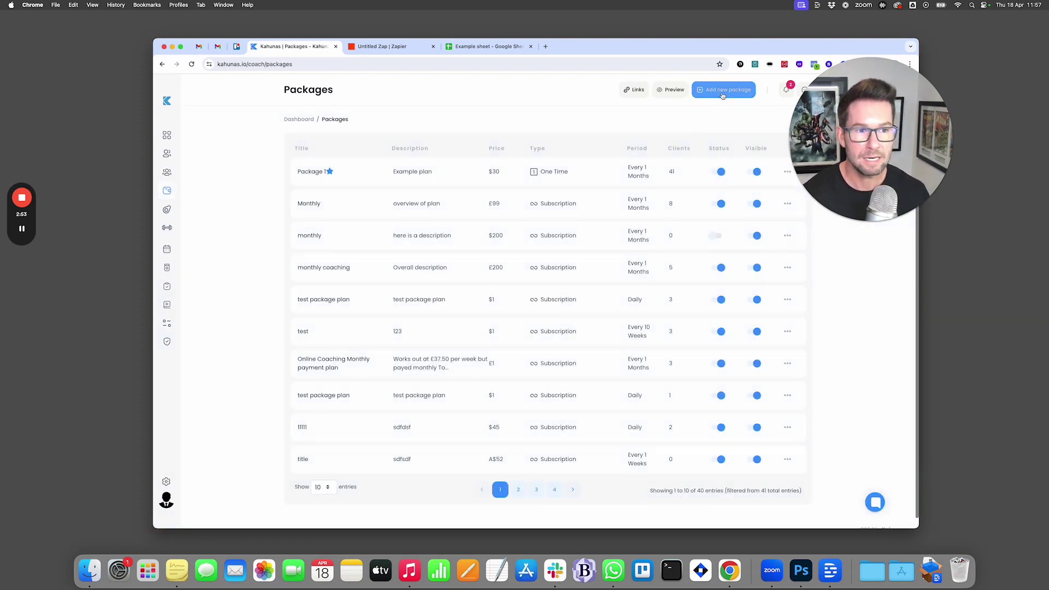
click(723, 92)
Step: Name the payment plan 'automated plan' and choose its type of plan
click(518, 295)
text(automated plan)
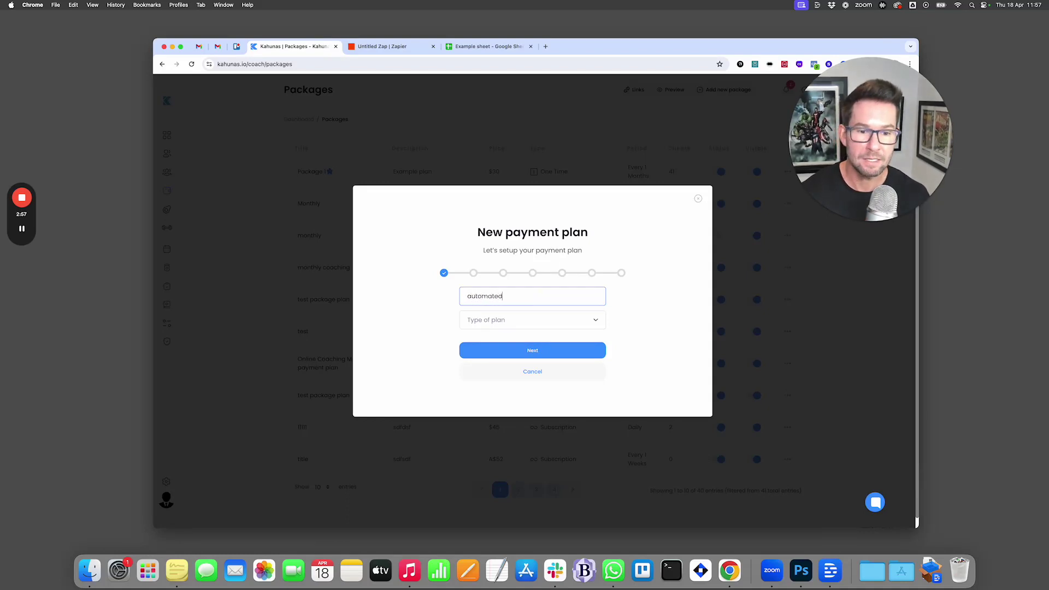
click(513, 322)
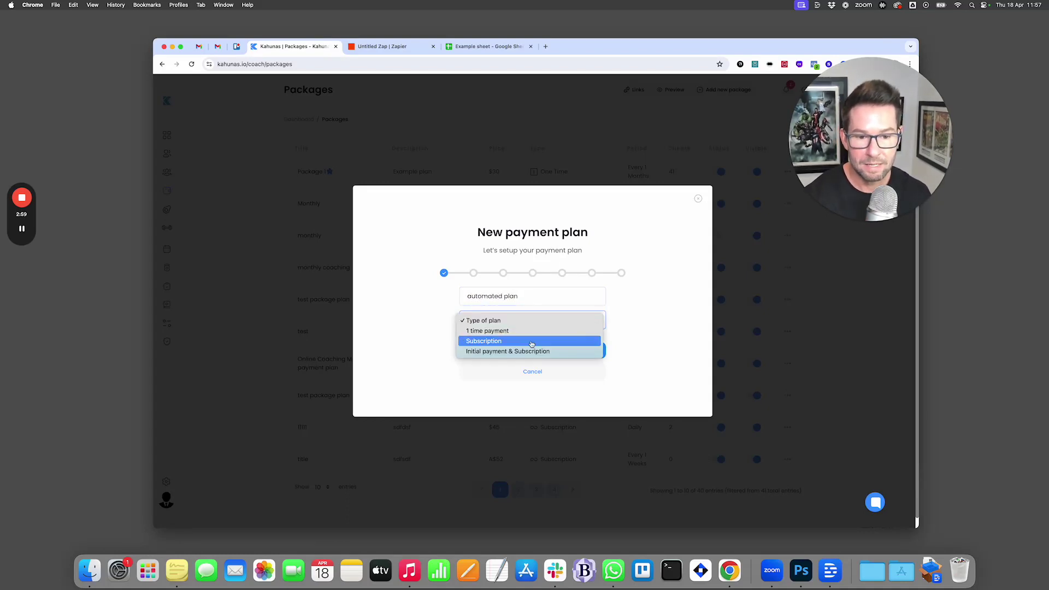
click(567, 334)
click(529, 349)
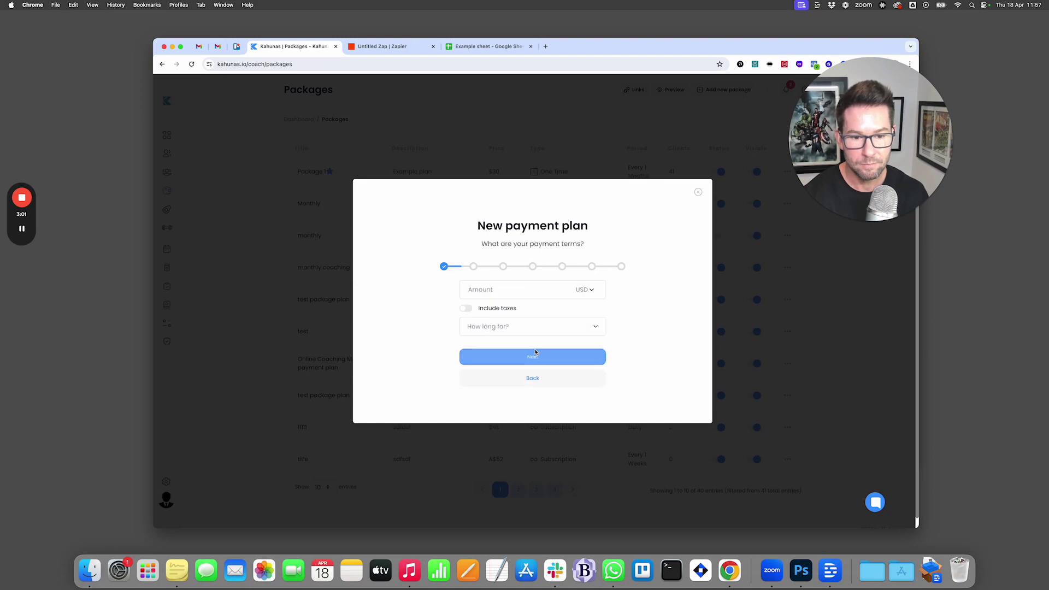
Step: Set the plan amount to 200 running until cancelled, then advance to forms
click(508, 289)
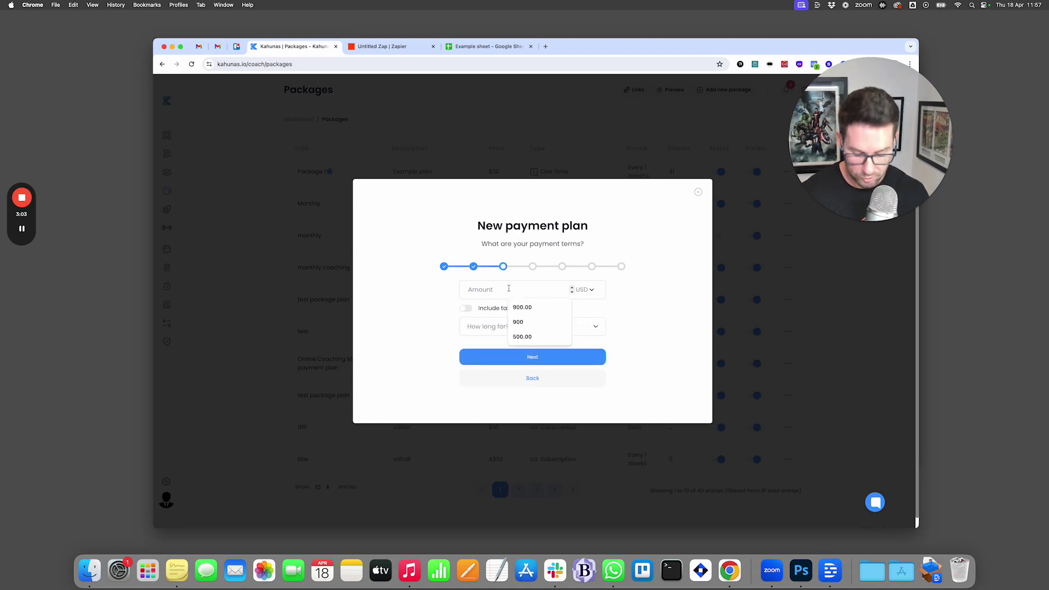
text(200)
click(503, 325)
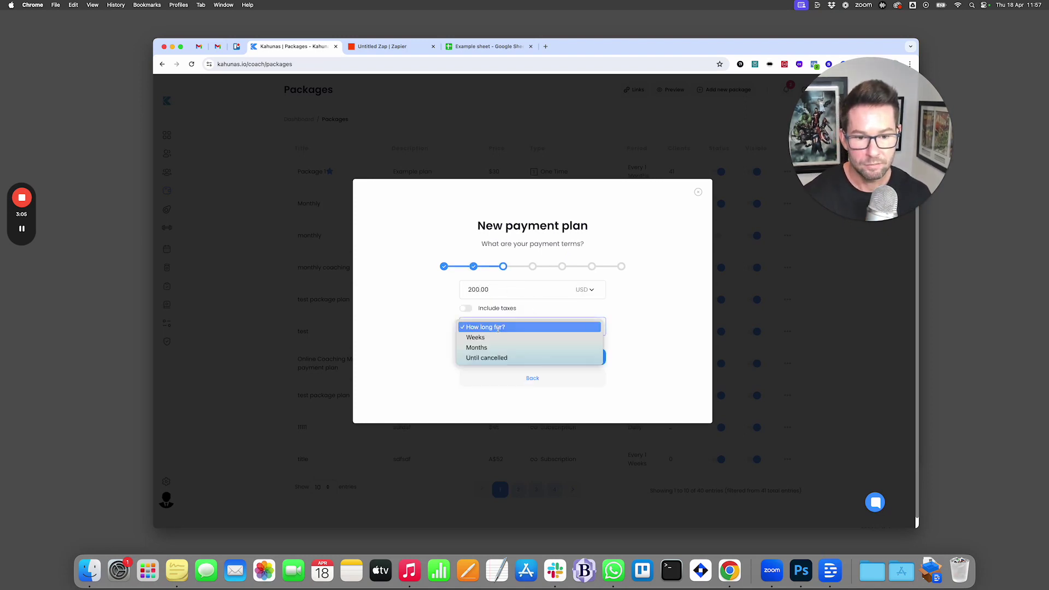
click(491, 358)
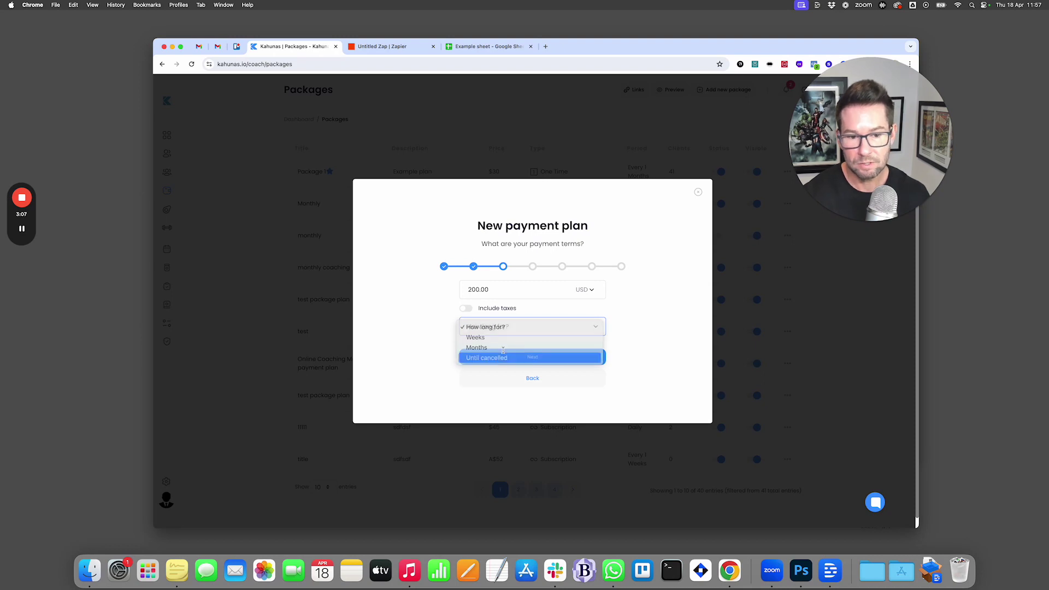
click(544, 358)
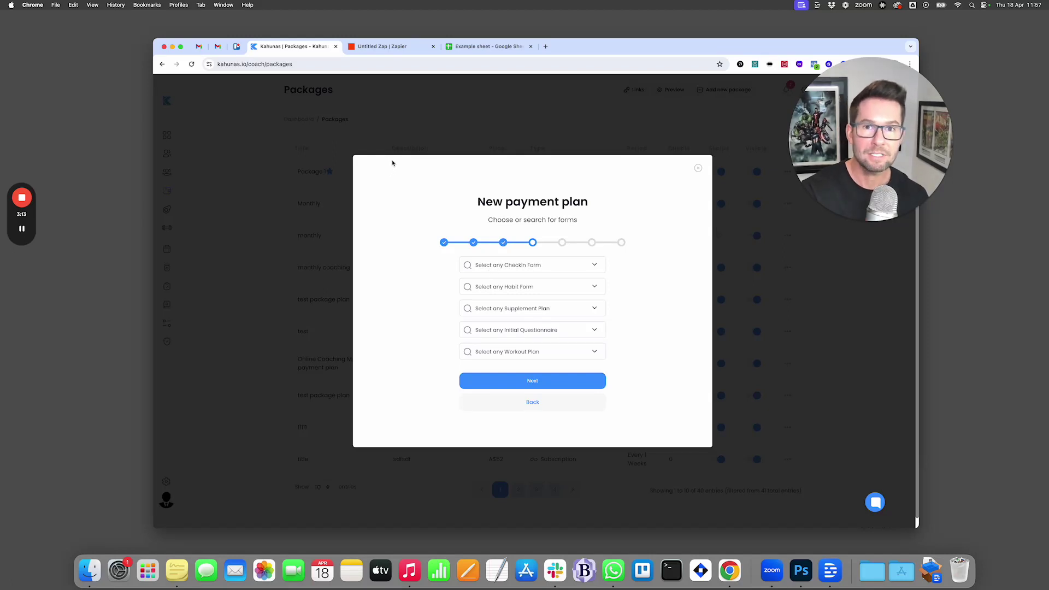
Step: Check the Zap's client fields and browse the Workout Plan list without choosing one
click(398, 48)
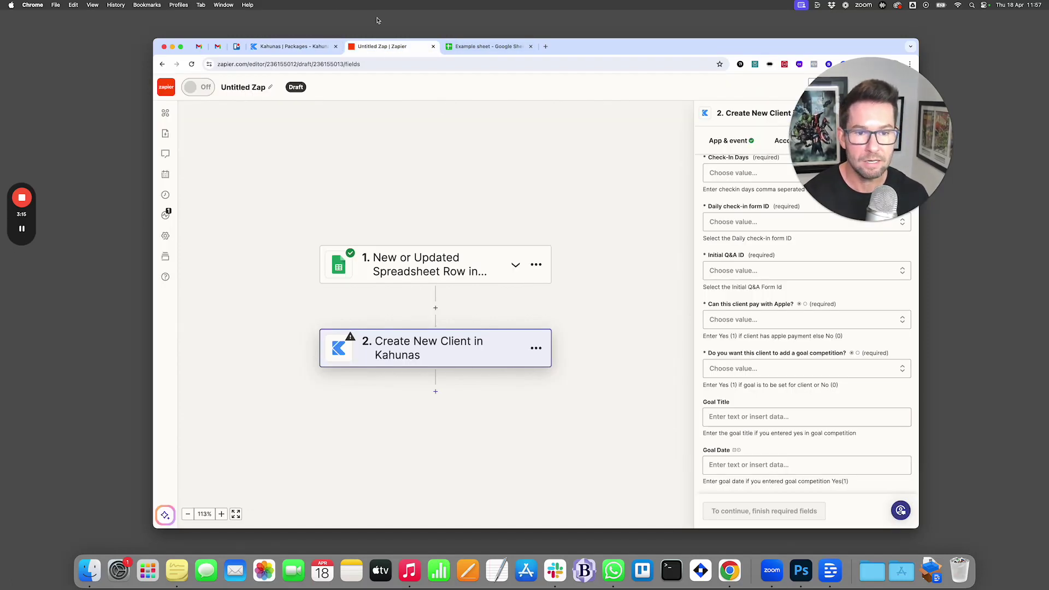
click(292, 47)
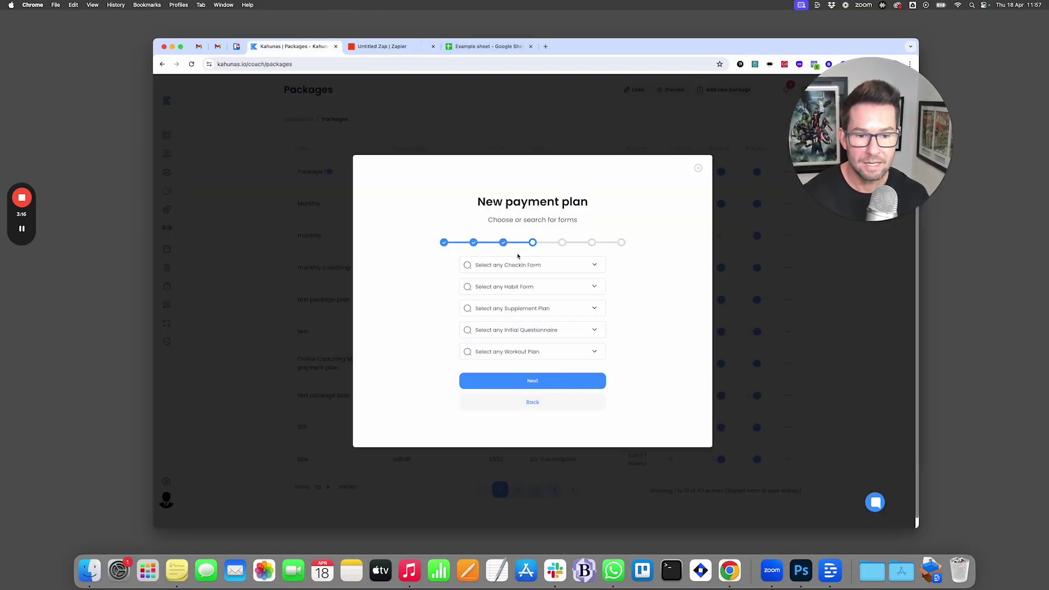
click(518, 356)
scroll(508, 429, down, 2)
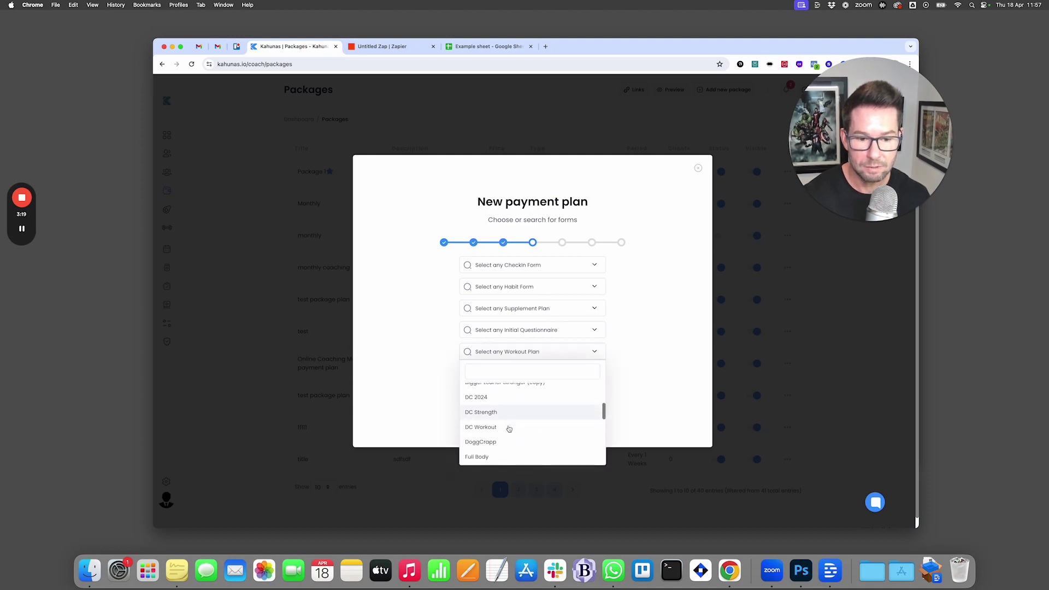
scroll(506, 415, up, 6)
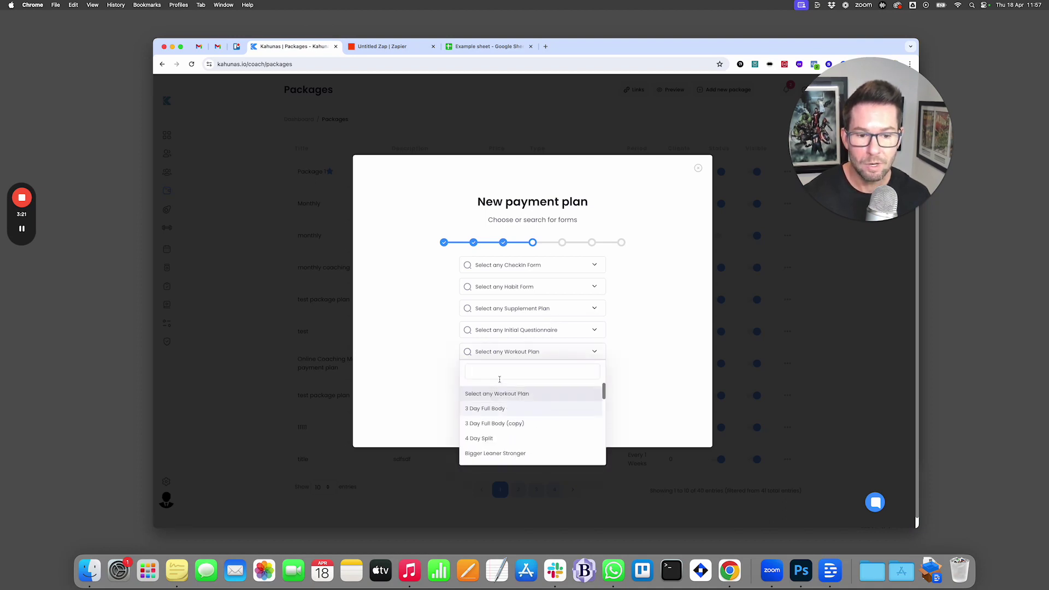
click(654, 391)
click(393, 48)
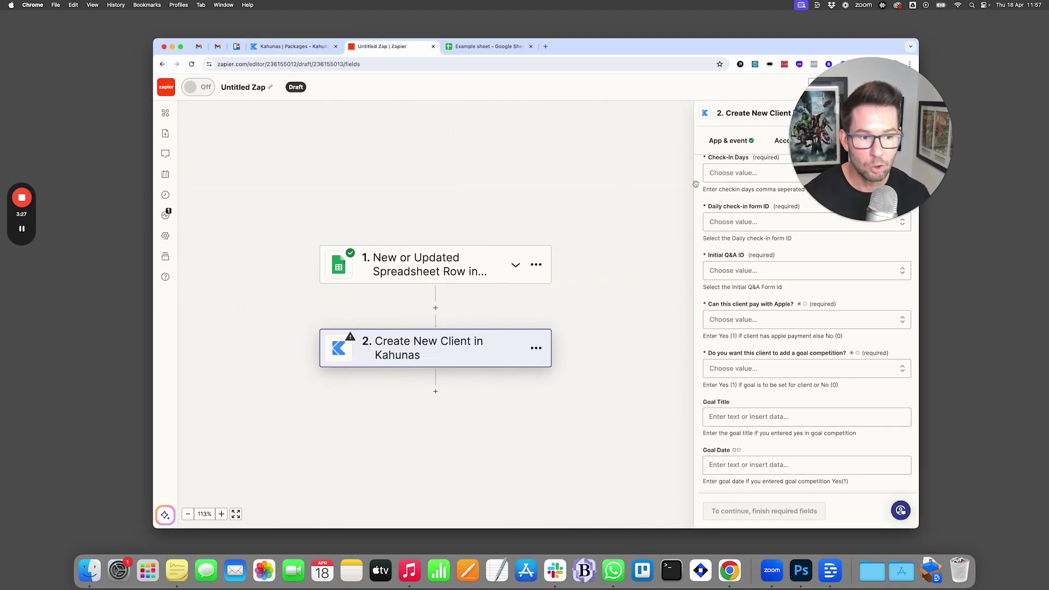
click(301, 46)
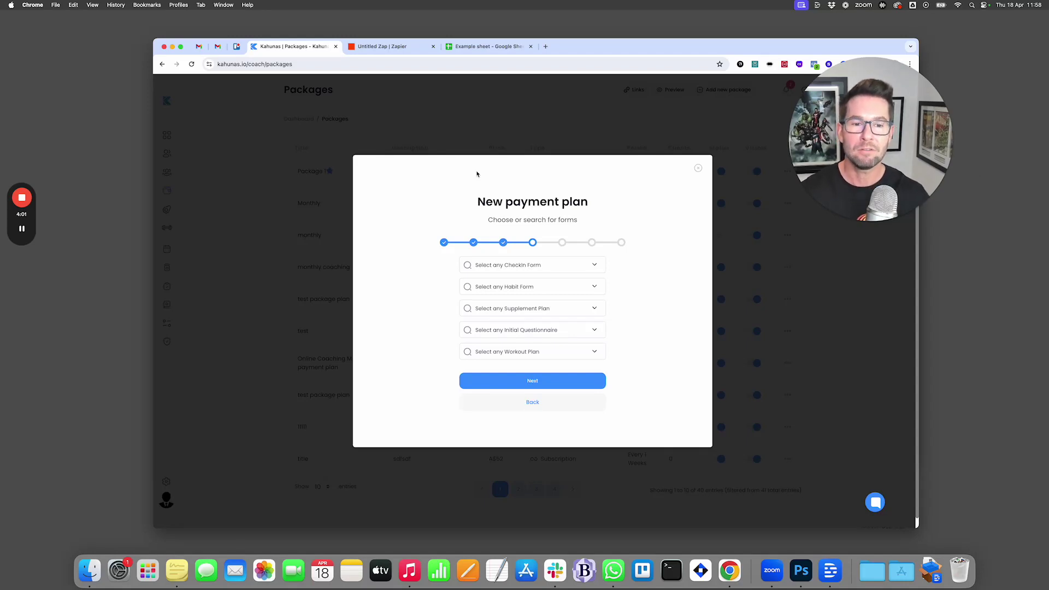
click(382, 46)
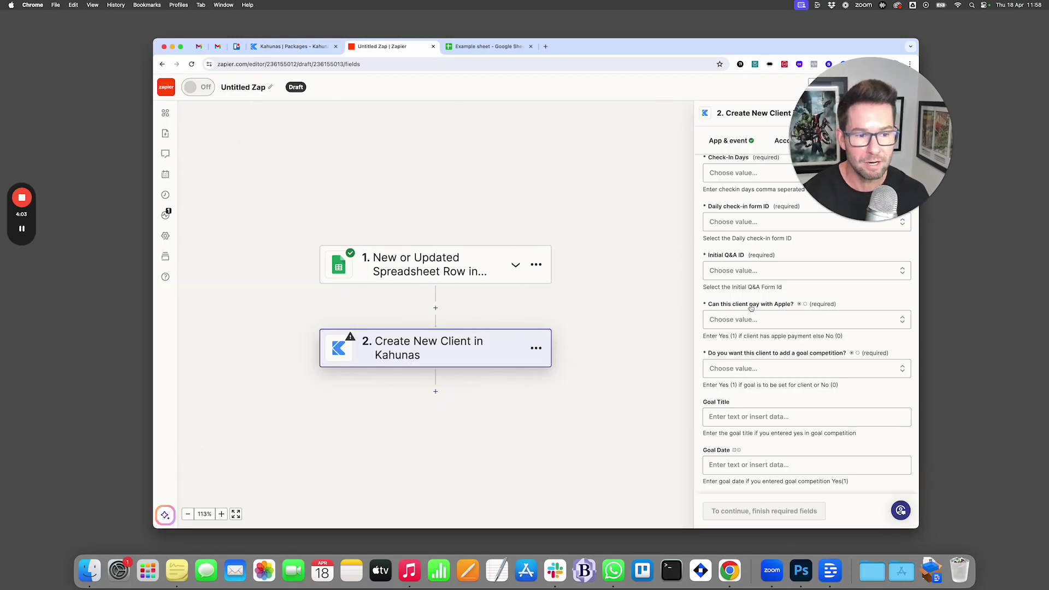